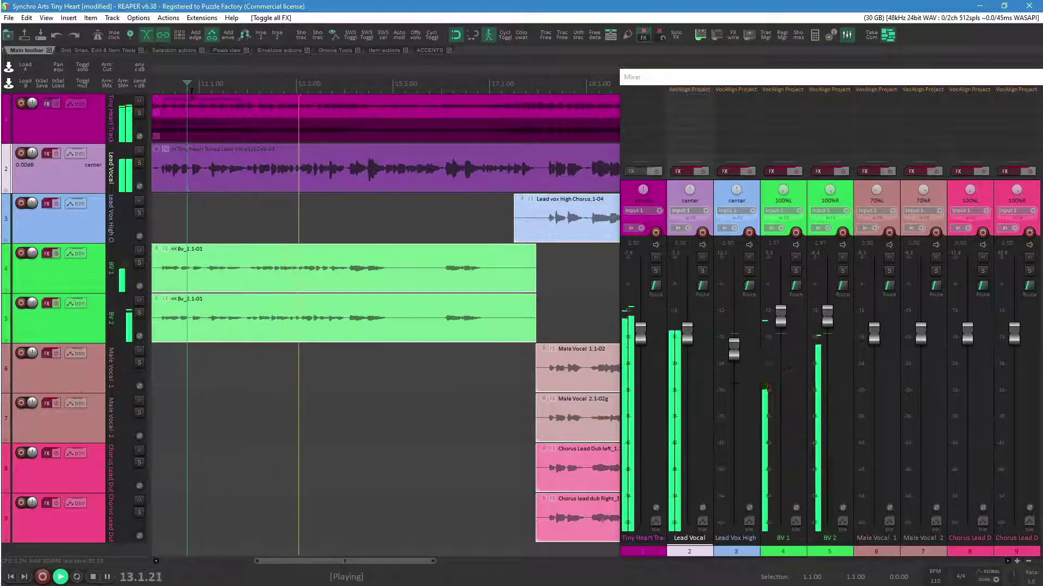
- Stop playback and zoom out so the lead, backing, male and chorus vocal tracks all show
key(space)
scroll(199, 153, down, 5)
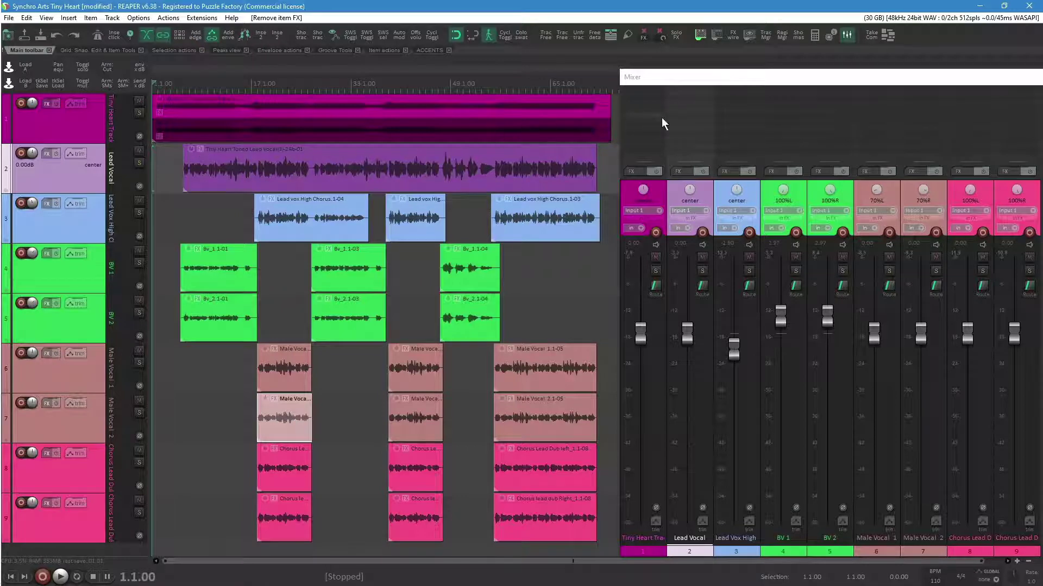
- Add VST3: VocAlign Project 5 to Lead Vocal and copy it onto Lead Vox High
click(686, 102)
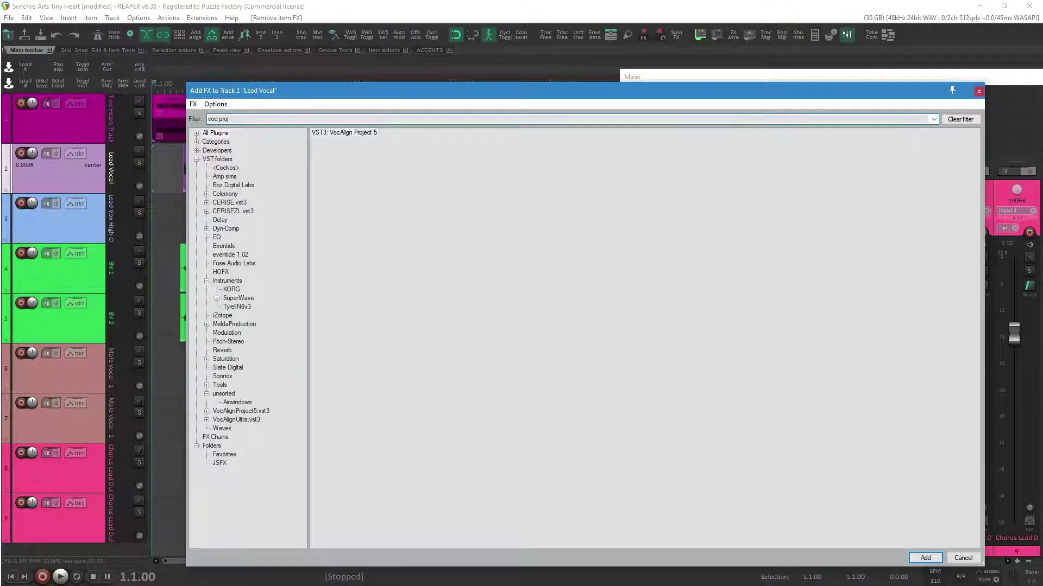
key(Return)
drag(703, 91, 1015, 90)
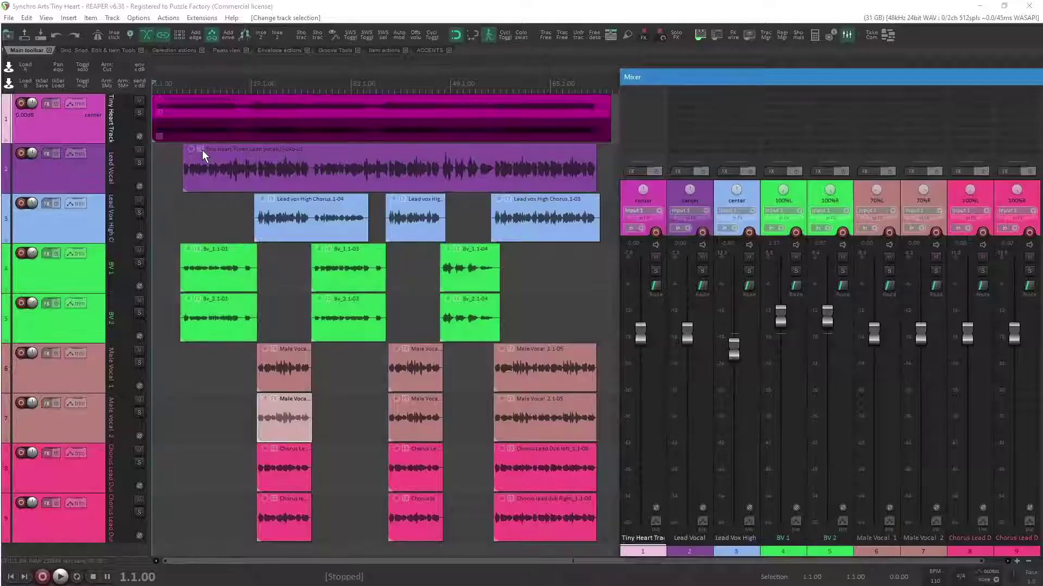
- Add VocAlign Project 5 as clip FX on the Lead Vocal, Lead Vox High, Male Vocal 2 and Chorus Lead Dub clips
click(203, 151)
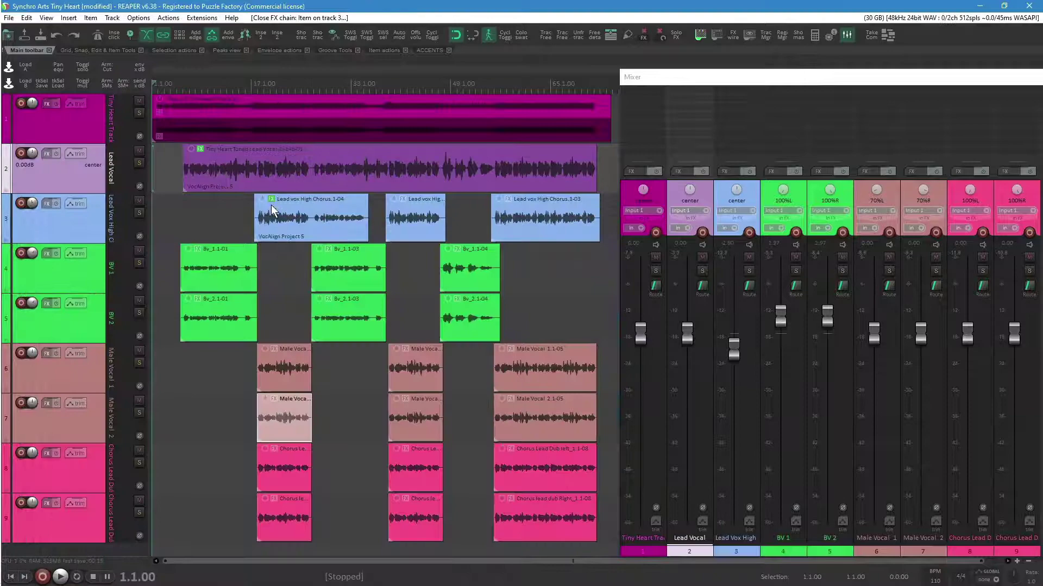
click(235, 250)
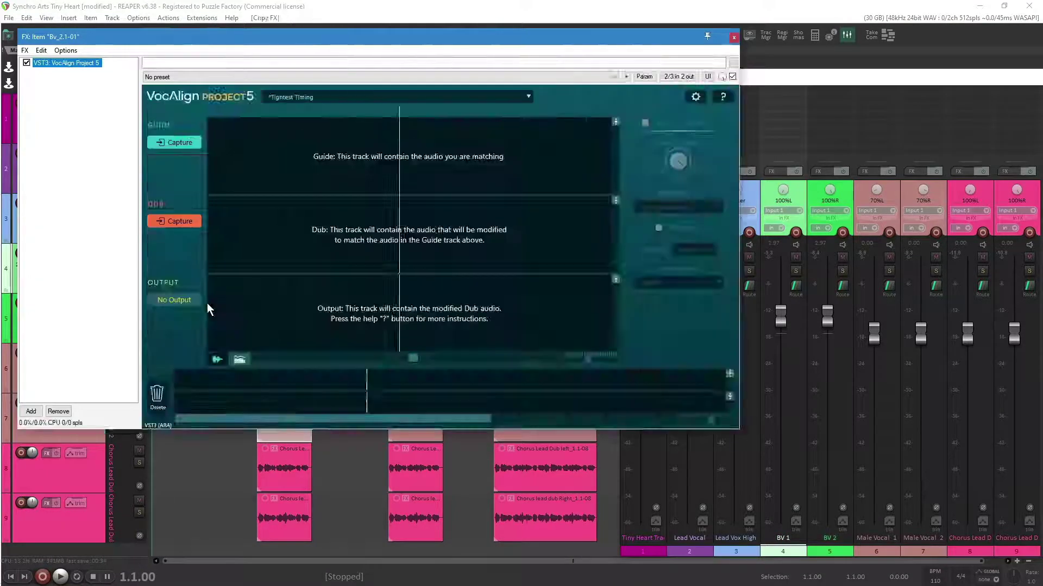
key(Escape)
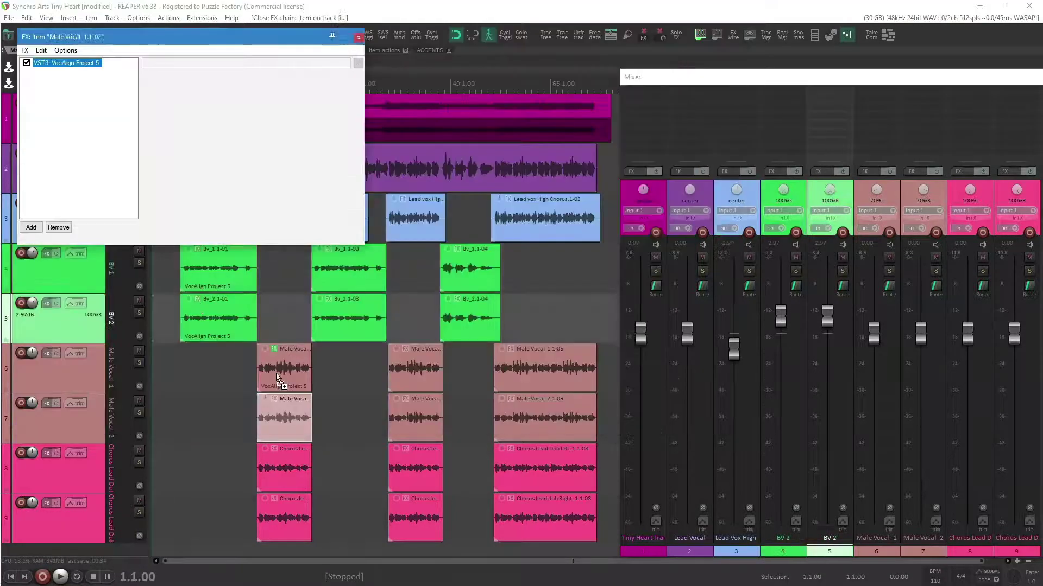
click(282, 405)
click(279, 459)
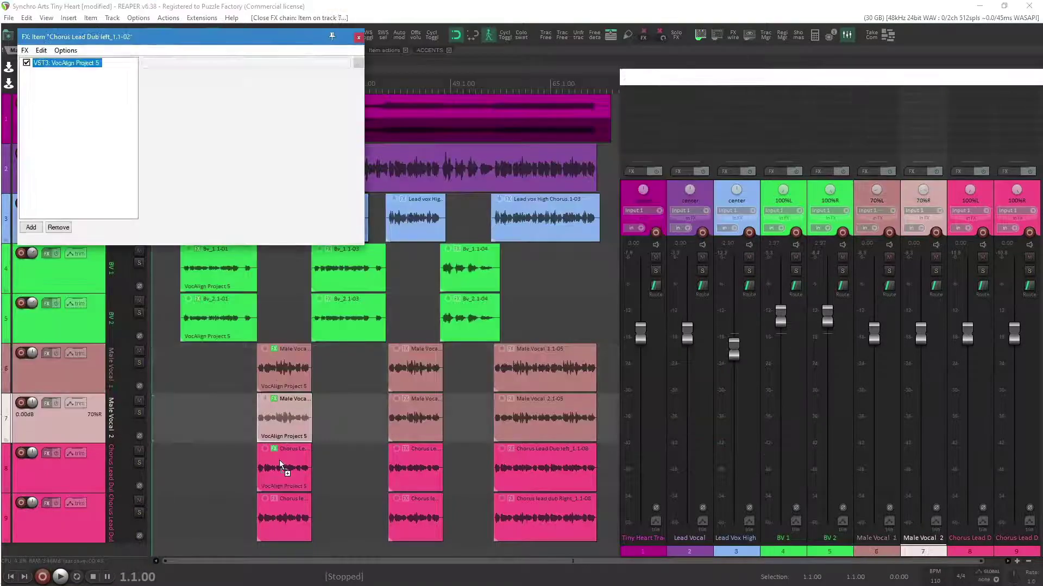
key(Escape)
click(275, 503)
key(Escape)
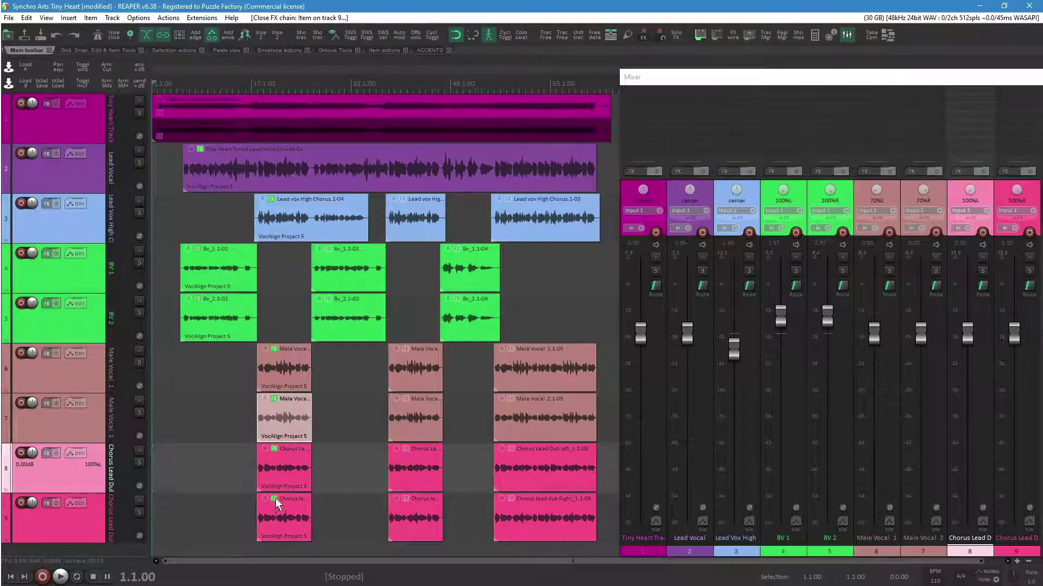
- Remove the VocAlign clip FX from the chorus dub, Male Vocal, BV, Lead Vox High and Lead Vocal clips
click(276, 498)
click(276, 448)
click(275, 398)
click(269, 361)
click(211, 297)
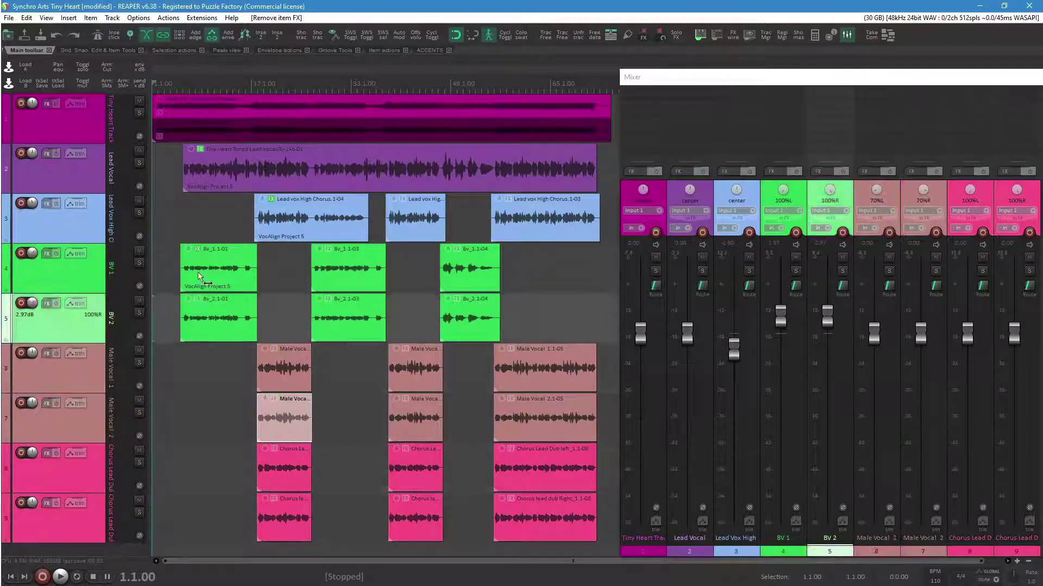
click(202, 251)
click(272, 199)
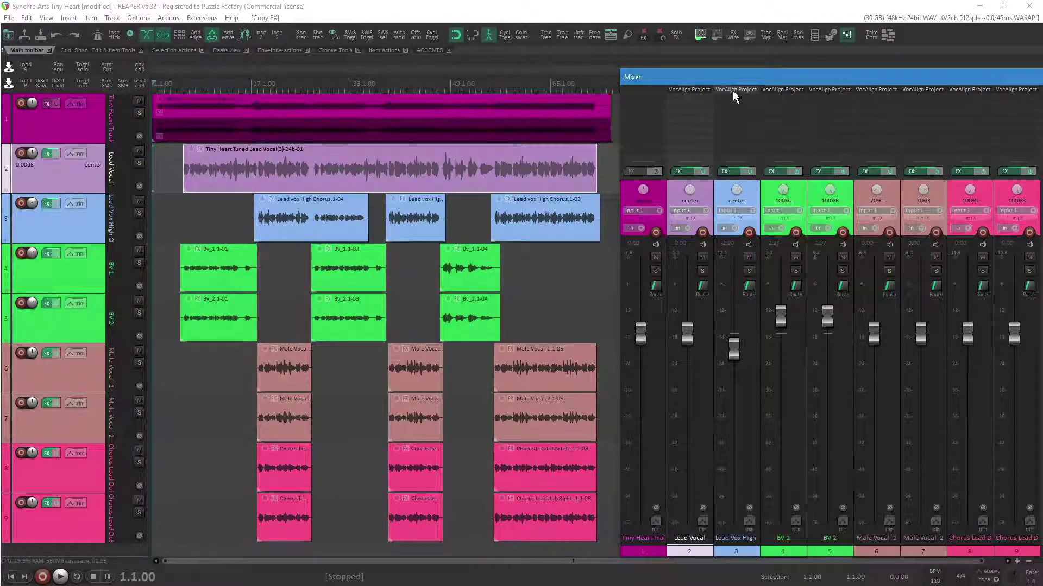
- In Lead Vocal's VocAlign, capture the Lead Vocal clip as the alignment guide and view the presets
click(732, 92)
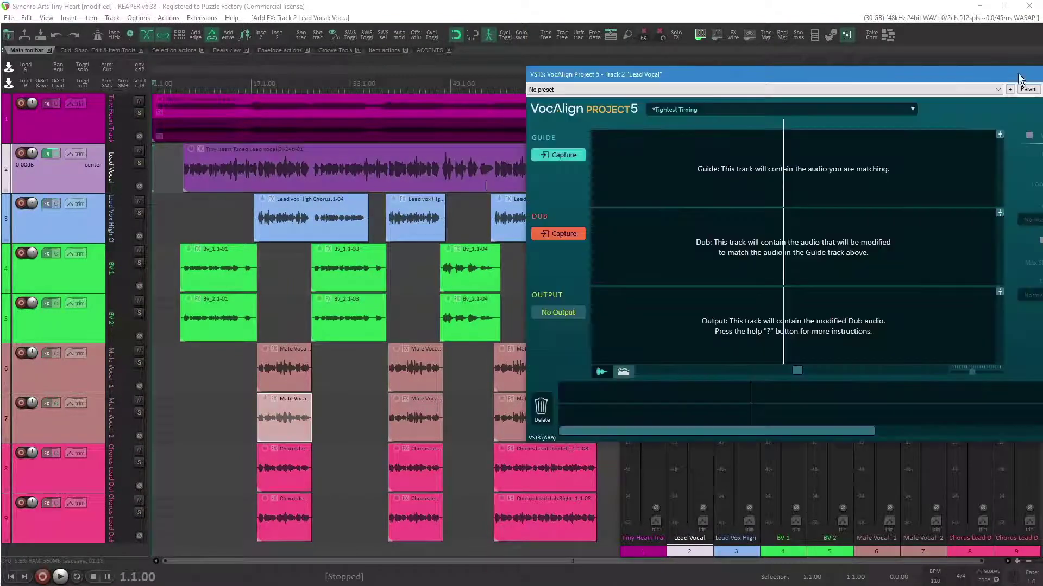
click(324, 164)
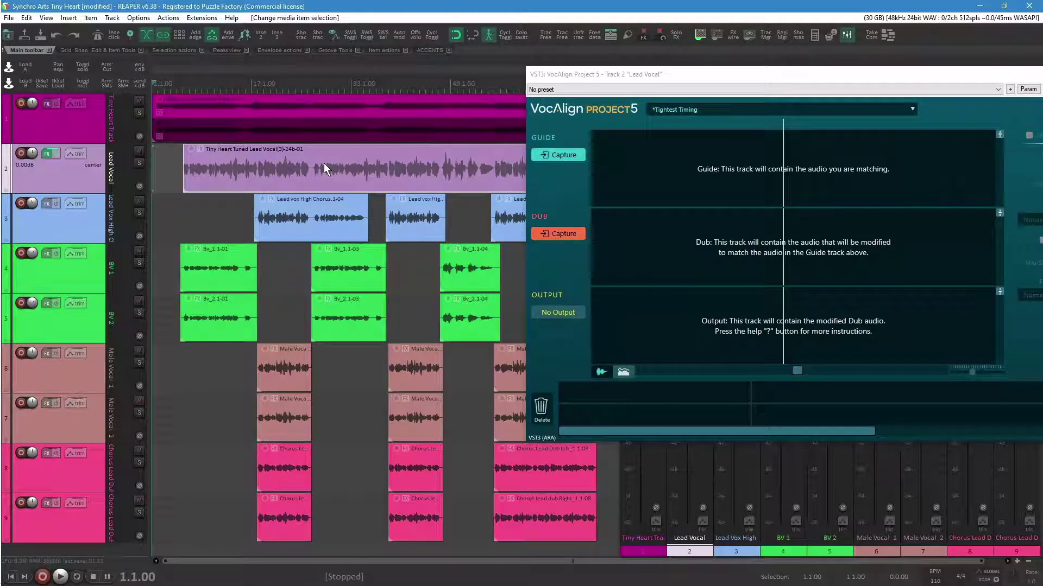
click(555, 154)
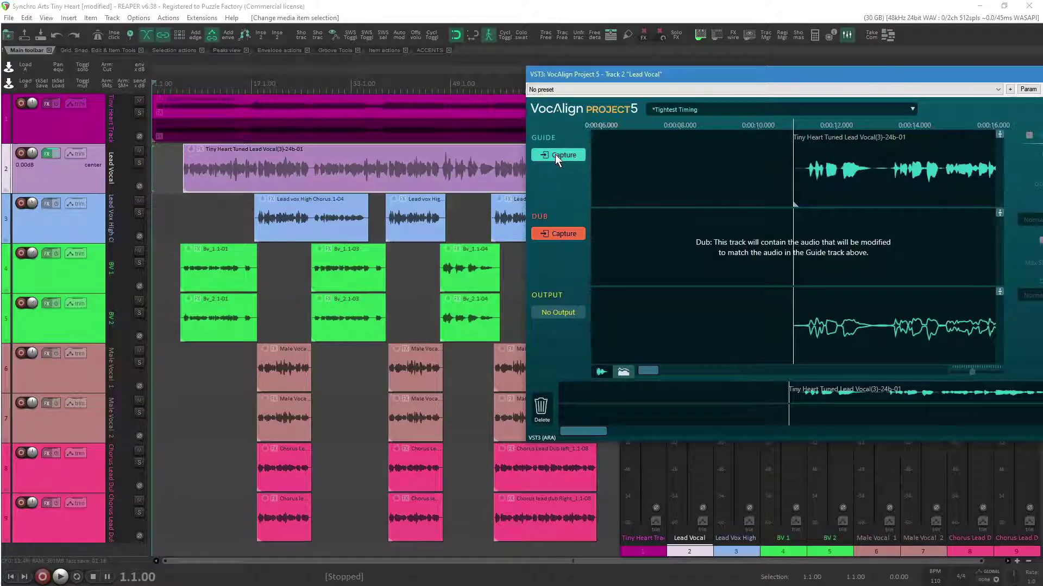
click(661, 109)
- Copy the VocAlign setup to Lead Vox High Chorus and choose the Tightest Timing preset
drag(554, 154, 562, 534)
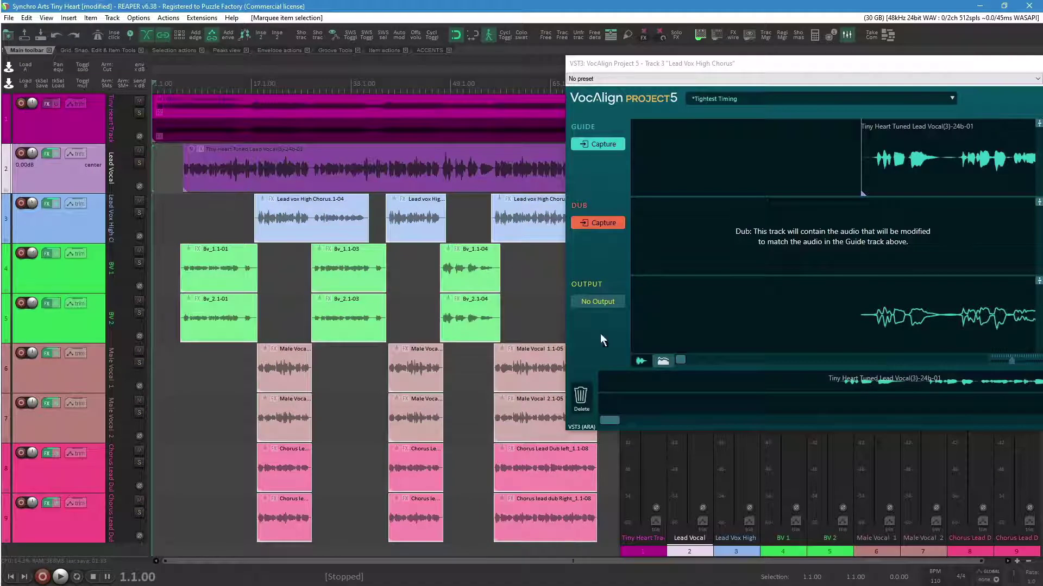
click(700, 100)
click(716, 163)
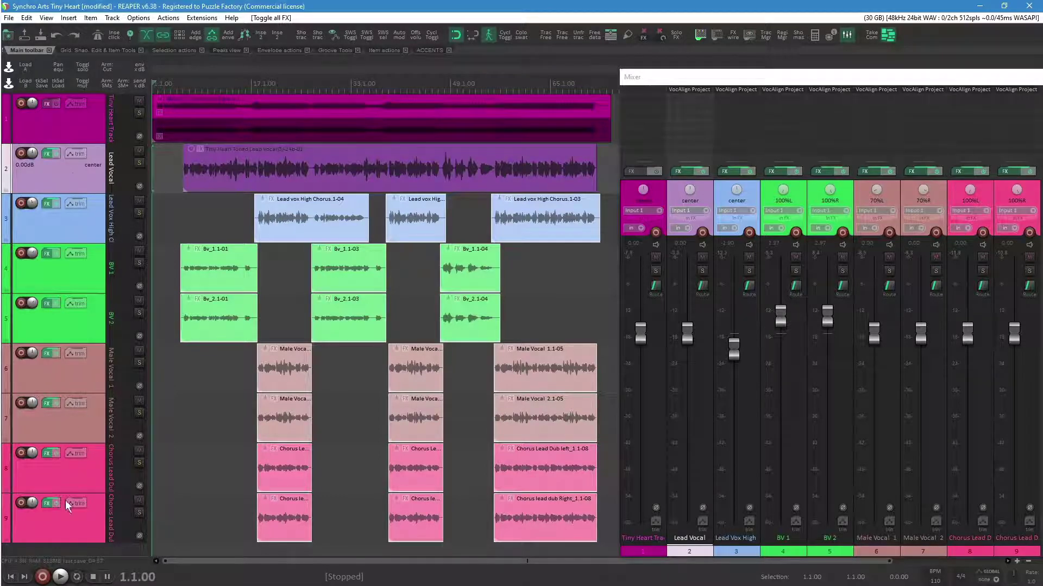
- Select all eight vocal tracks and run 'Render tracks to mono stem tracks (and mute originals)'
shift+click(59, 530)
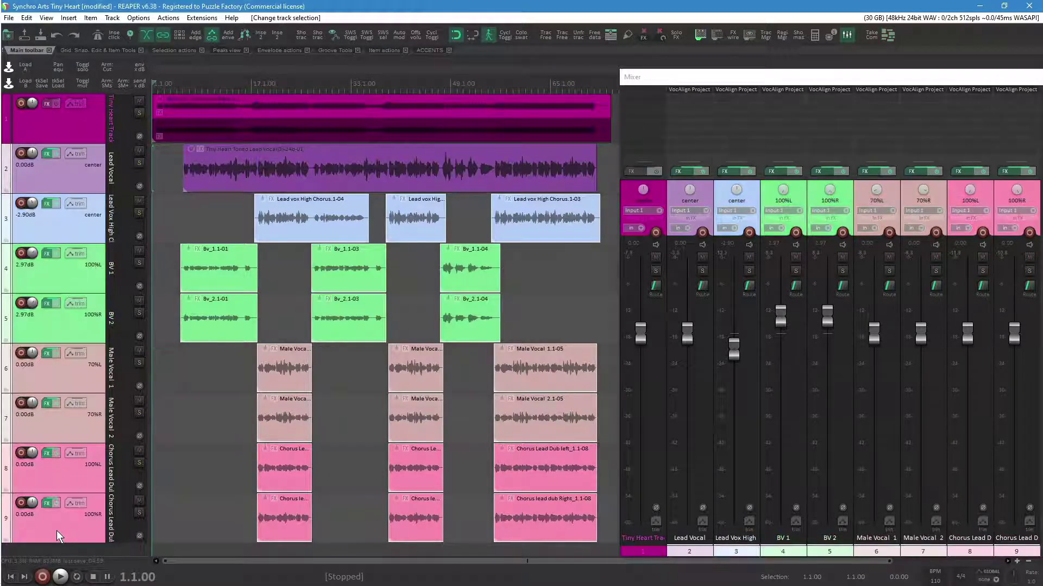
key(shift+slash)
text(render tracks to )
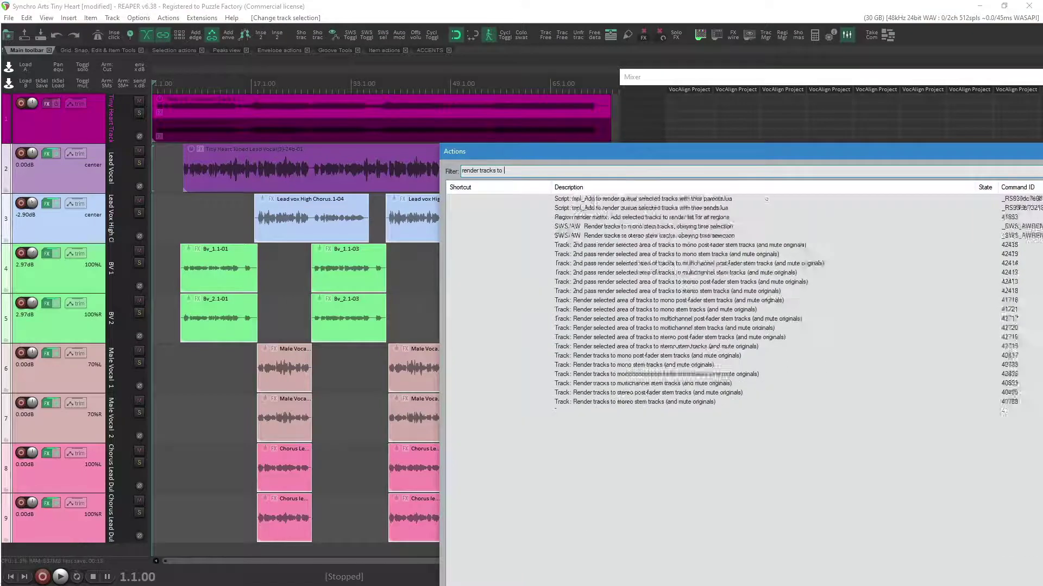
text(mono stem tracks mute orig)
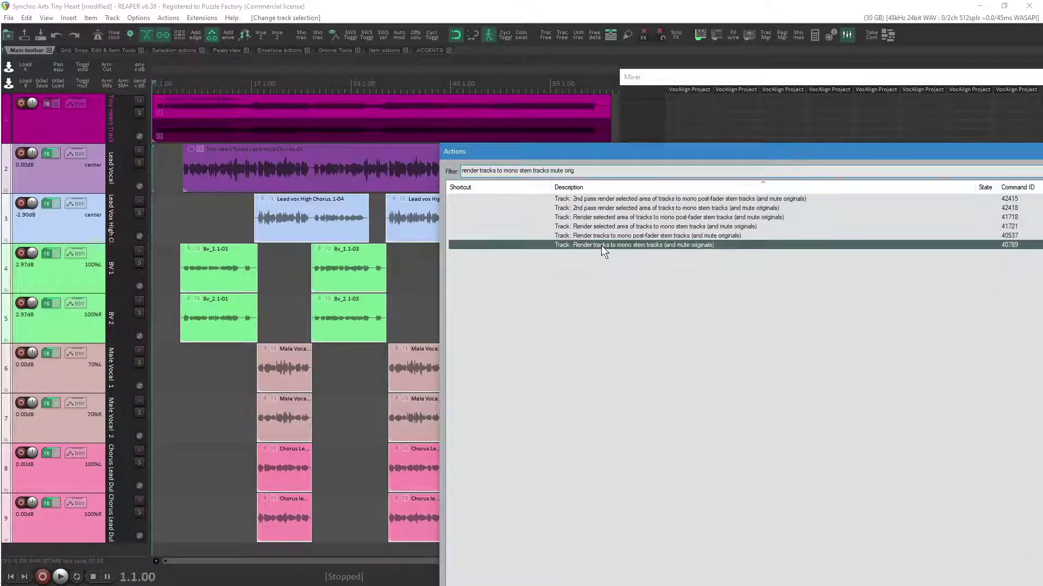
double_click(601, 246)
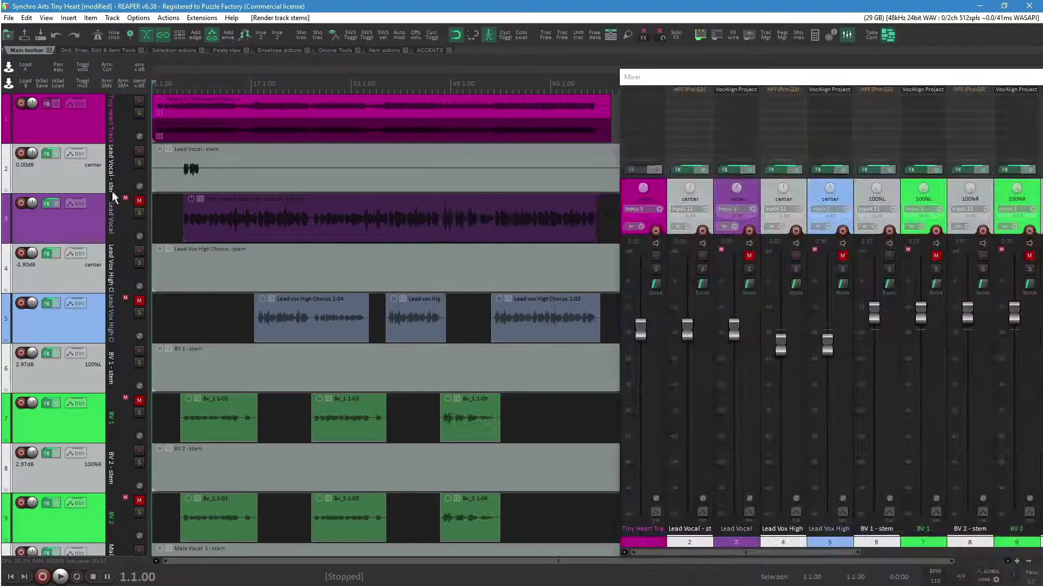
- Select the original Lead Vocal, Lead Vox High, BV 1, BV 2, Male Vocal 1 and Male Vocal 2 tracks
click(79, 222)
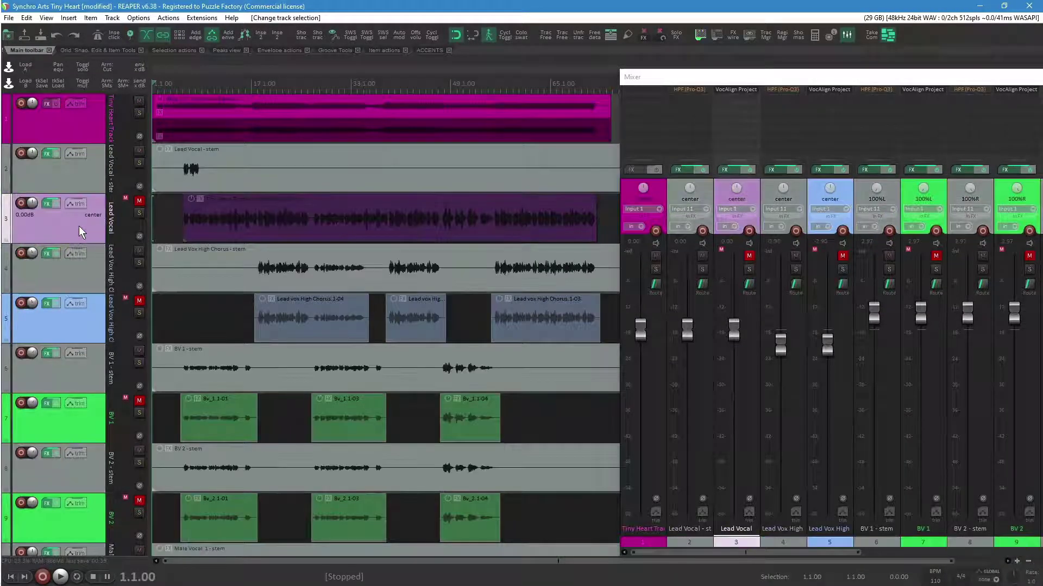
ctrl+click(86, 330)
ctrl+click(81, 433)
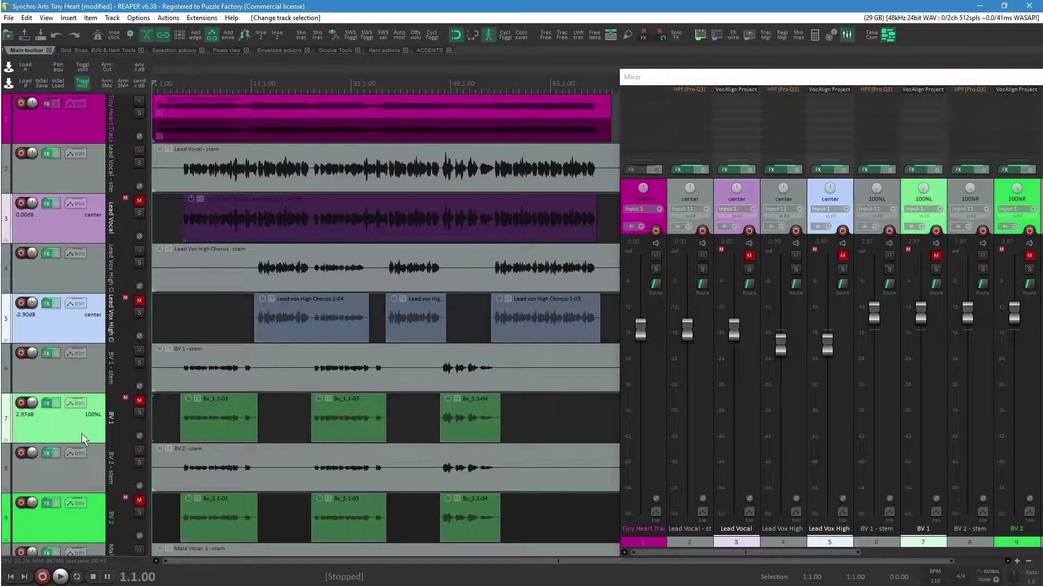
ctrl+click(63, 534)
scroll(70, 391, down, 8)
ctrl+click(90, 215)
ctrl+click(66, 307)
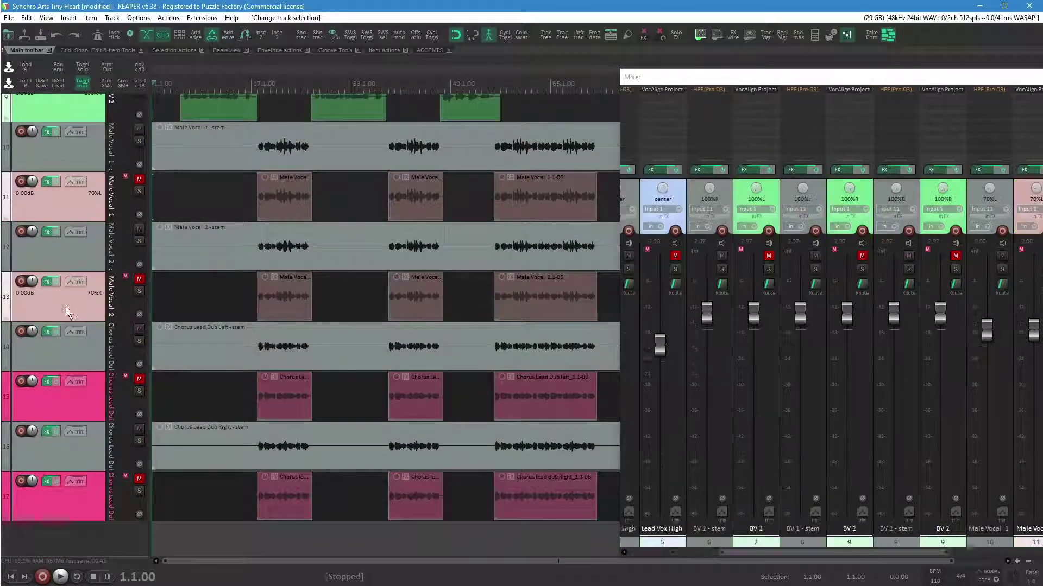